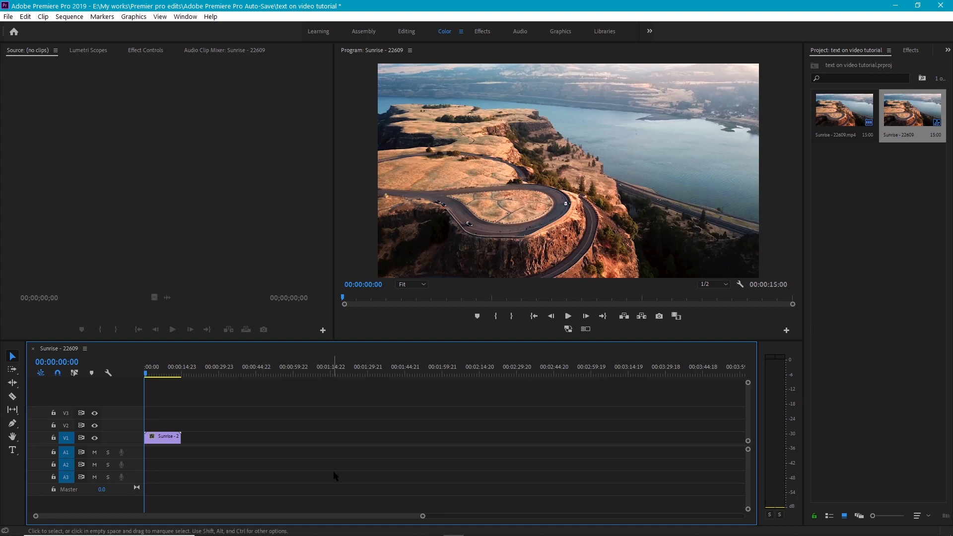
Add a title over the start of the video reading "Premiere Pro" with "Tutorial" on a second line.
key("t")
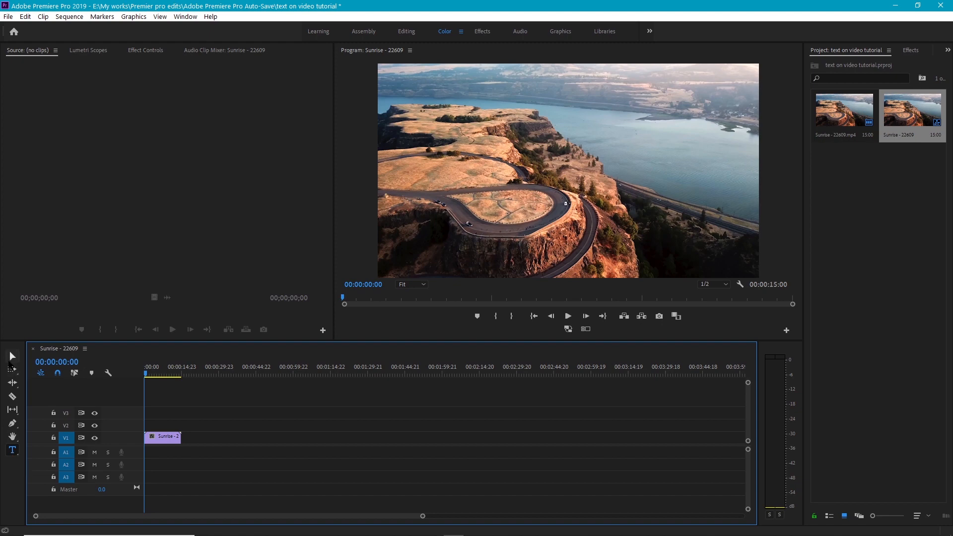
left_click(13, 453)
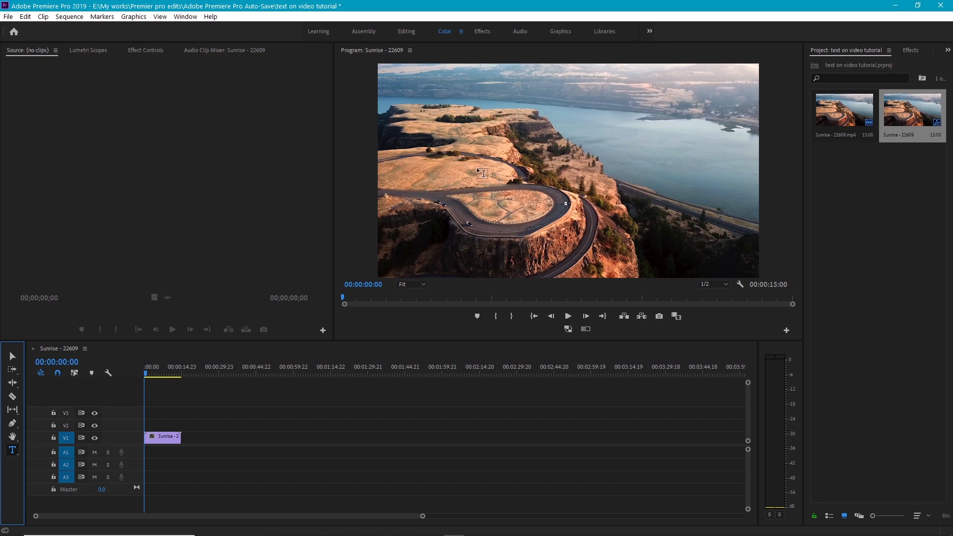
left_click(457, 165)
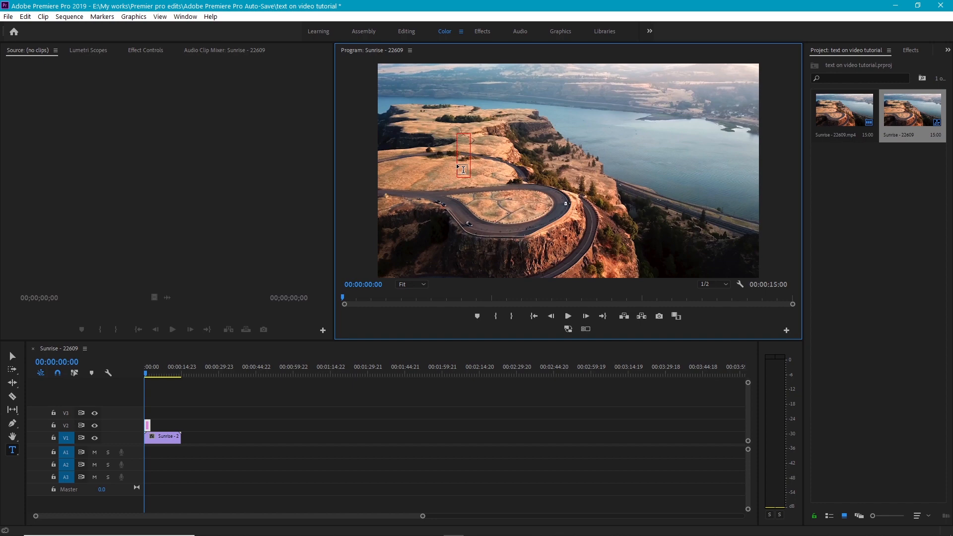
type("Premiere Pro")
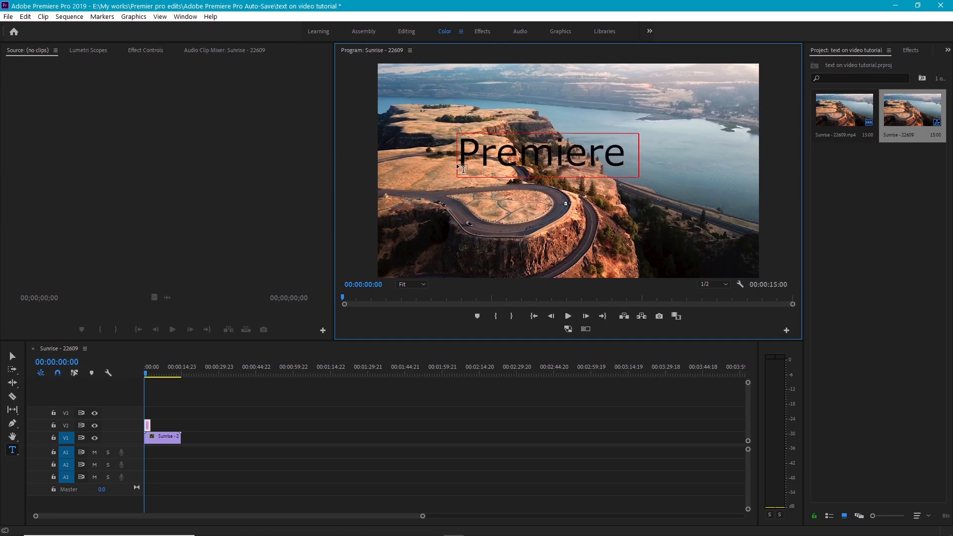
key("Return")
type("Tutorial")
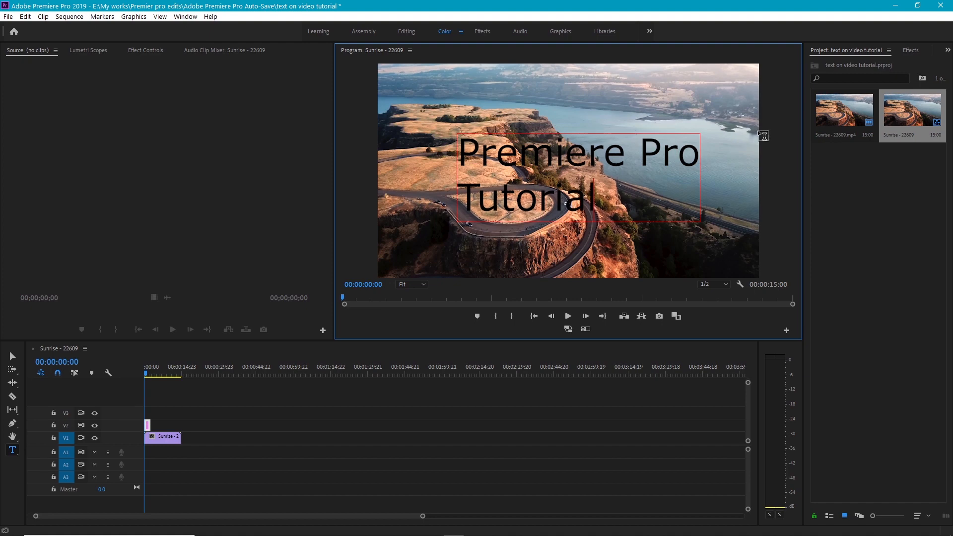
Set the font of the whole title to Upbolters New in Essential Graphics and leave text editing.
left_click(946, 52)
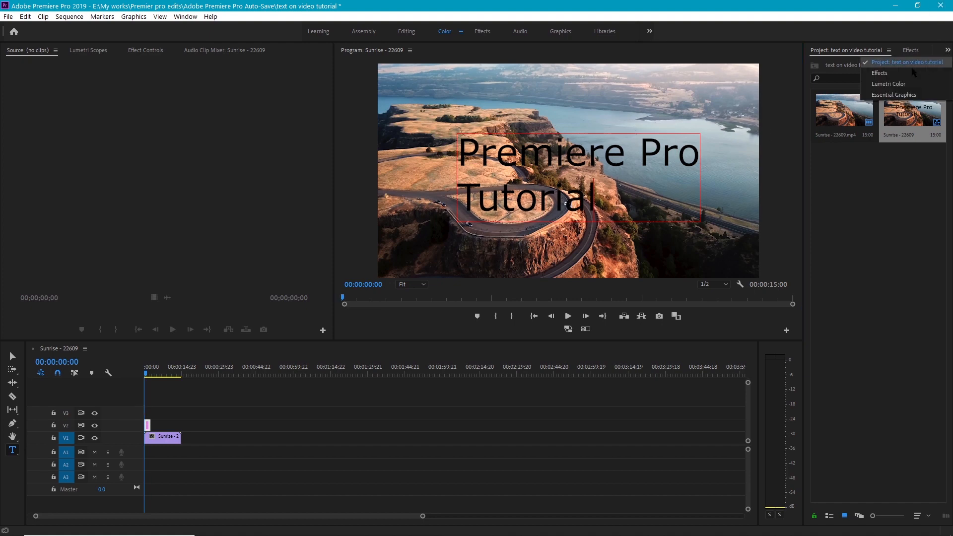
left_click(879, 96)
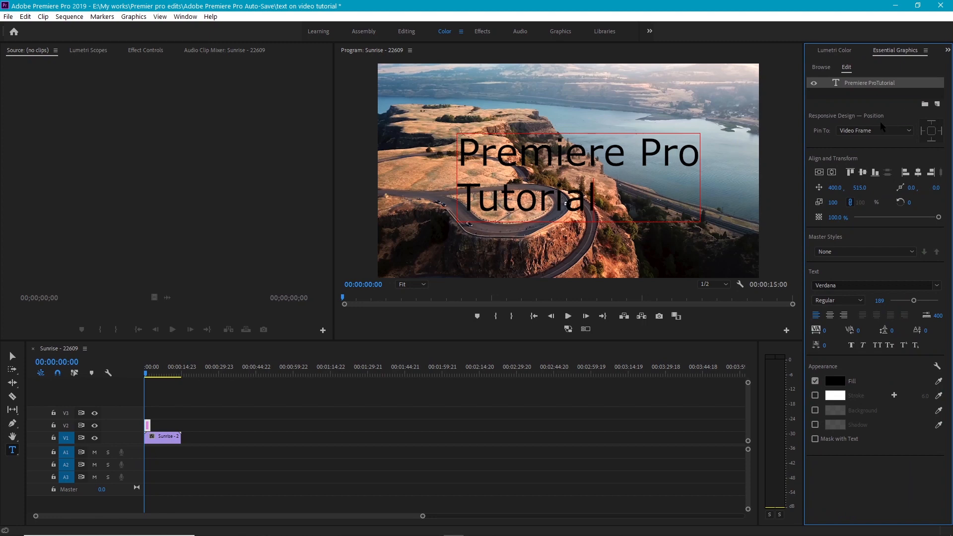
left_click(180, 19)
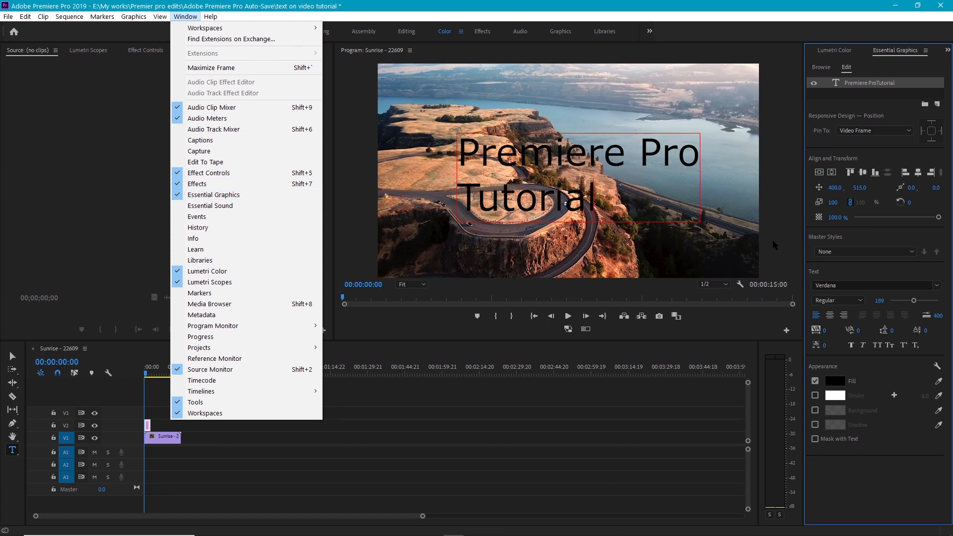
left_click(586, 183)
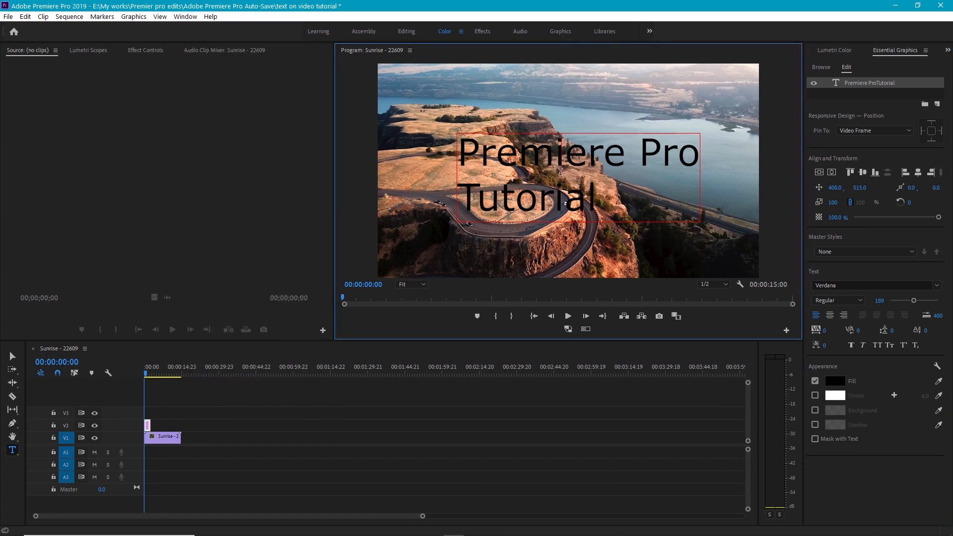
key("ctrl+a")
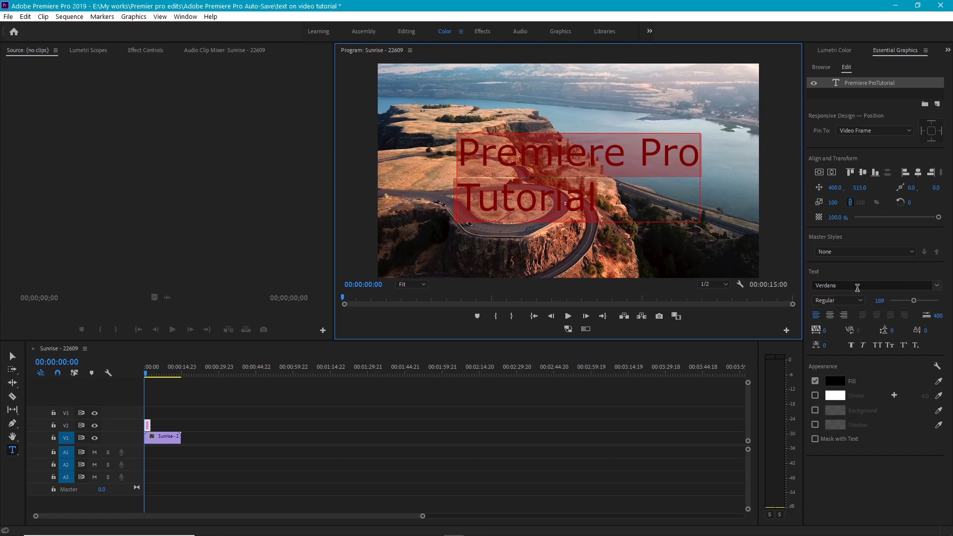
left_click(857, 286)
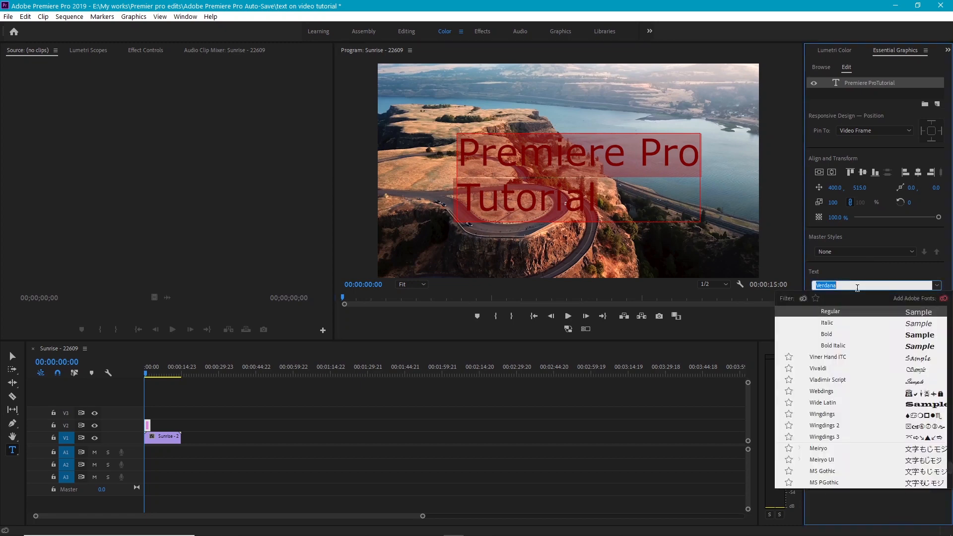
scroll(868, 382, "up", 2)
scroll(860, 385, "up", 2)
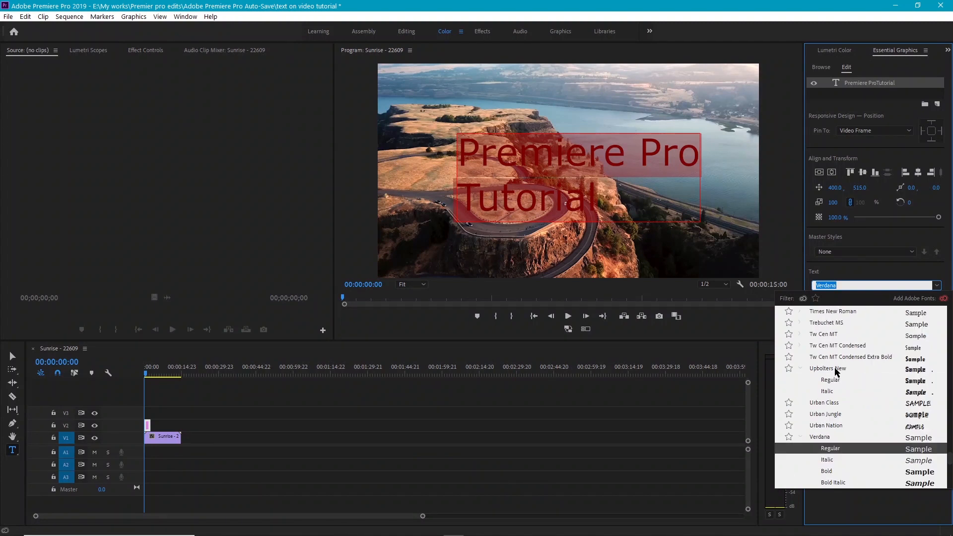
left_click(836, 369)
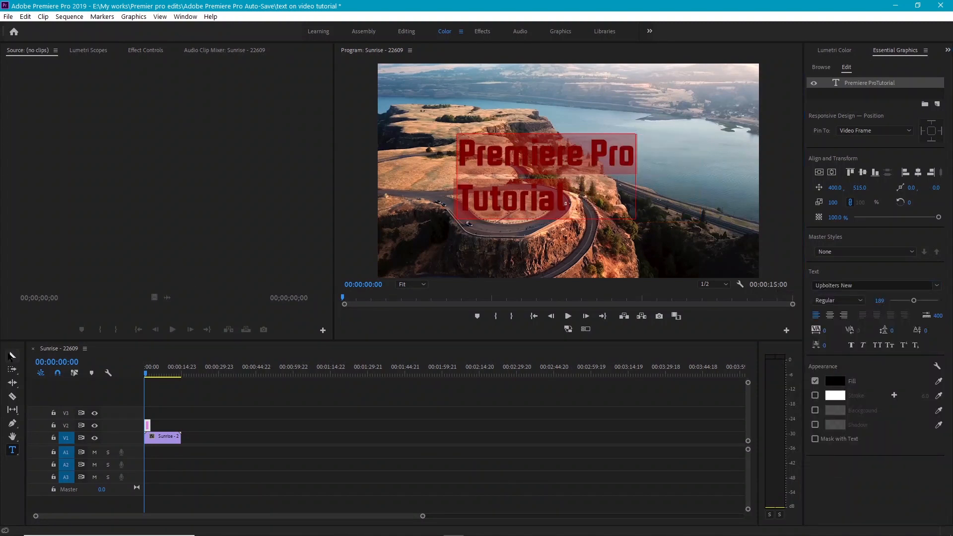
left_click(13, 356)
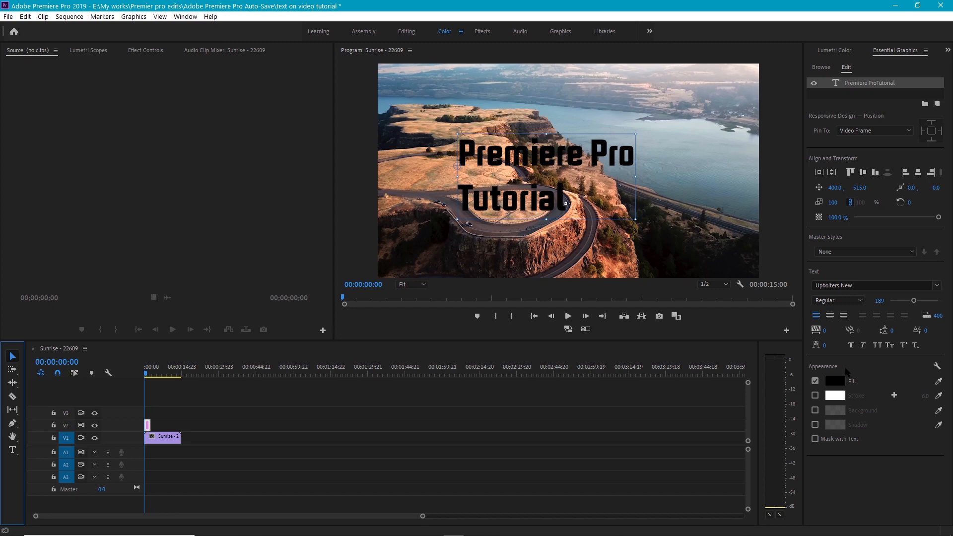
Change the title's fill colour to dark teal.
left_click(839, 390)
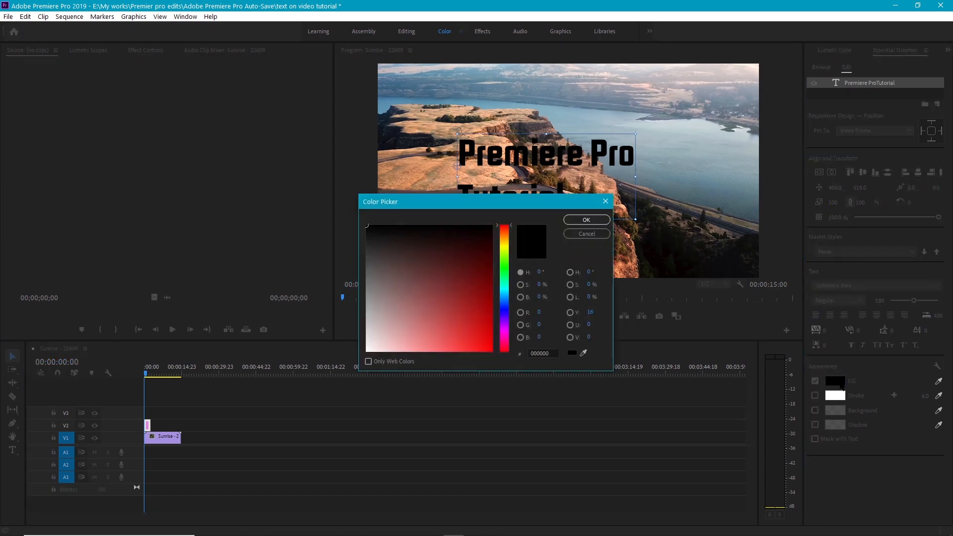
left_click_drag(470, 208, 622, 275)
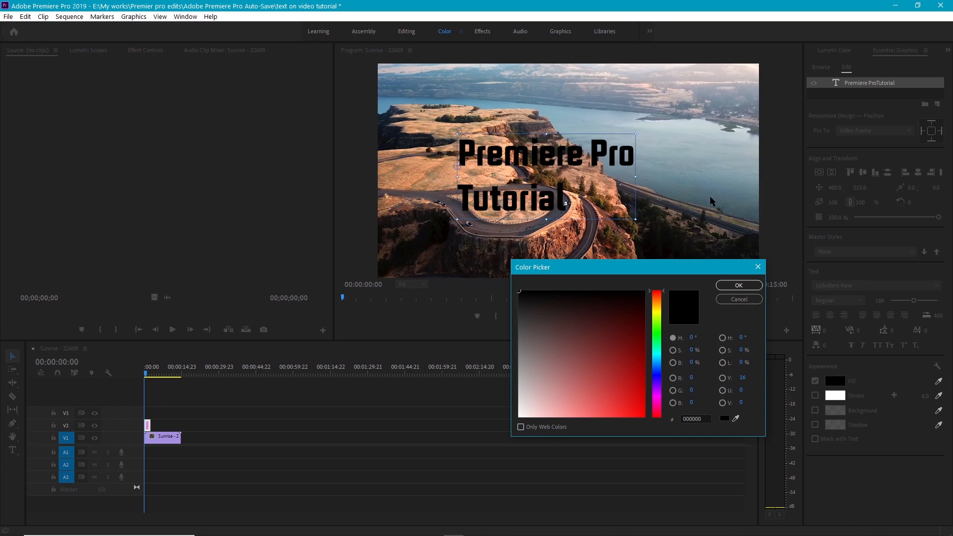
left_click(657, 354)
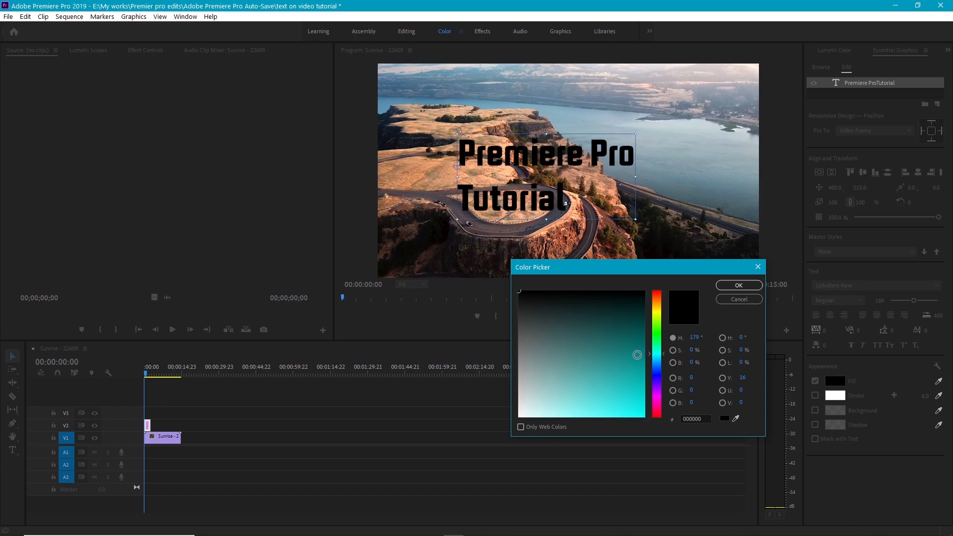
left_click(637, 355)
left_click(656, 358)
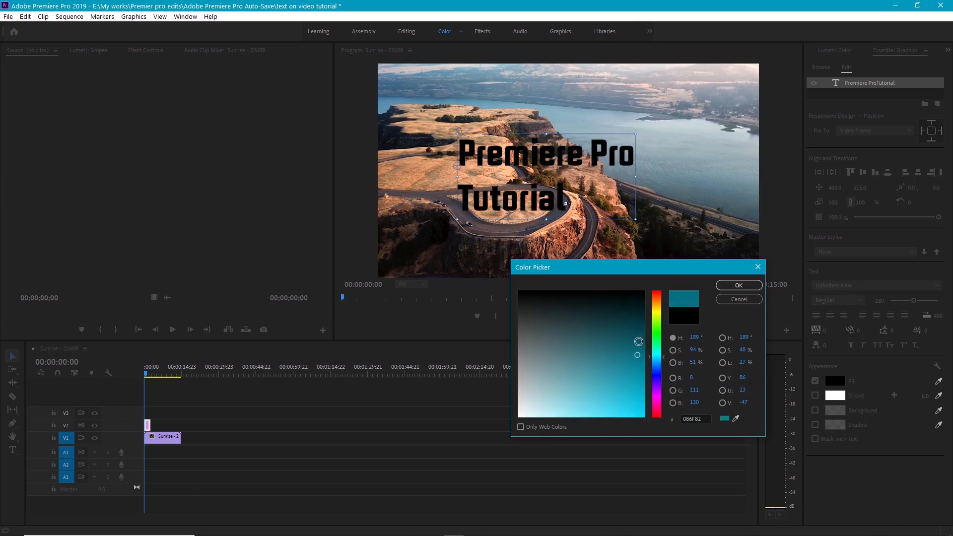
left_click(637, 340)
left_click(735, 285)
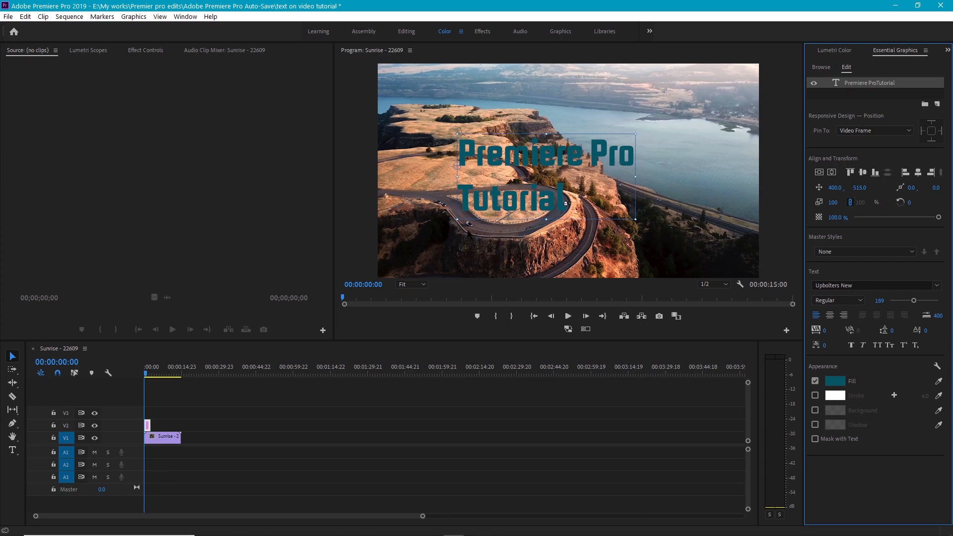
Center-align the title in the middle of the frame and extend its clip on V2 to the end of the video clip.
left_click(829, 315)
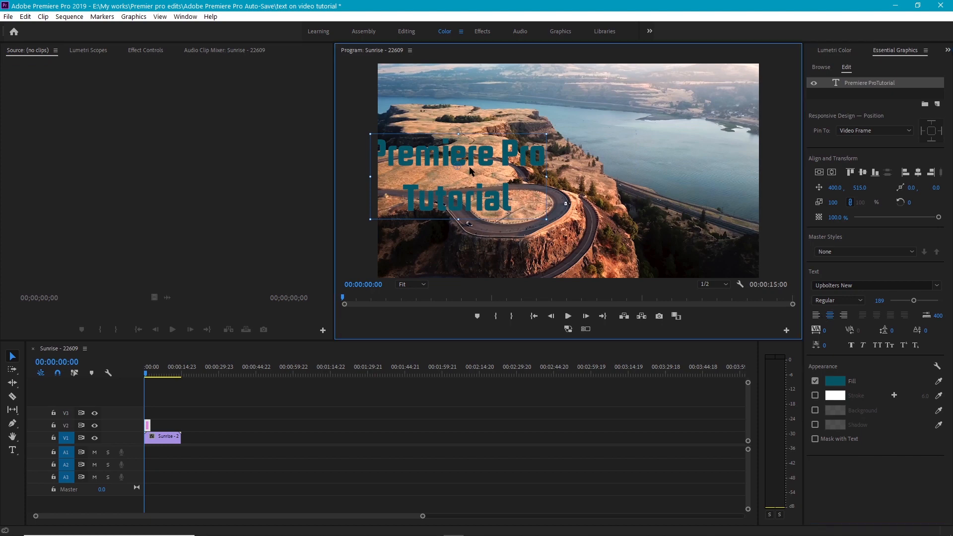
left_click_drag(471, 169, 598, 188)
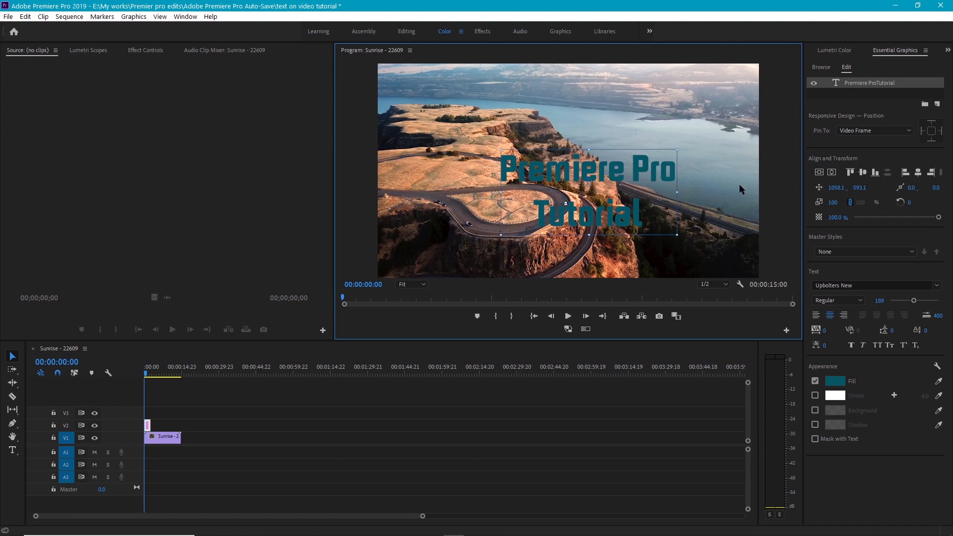
left_click(819, 173)
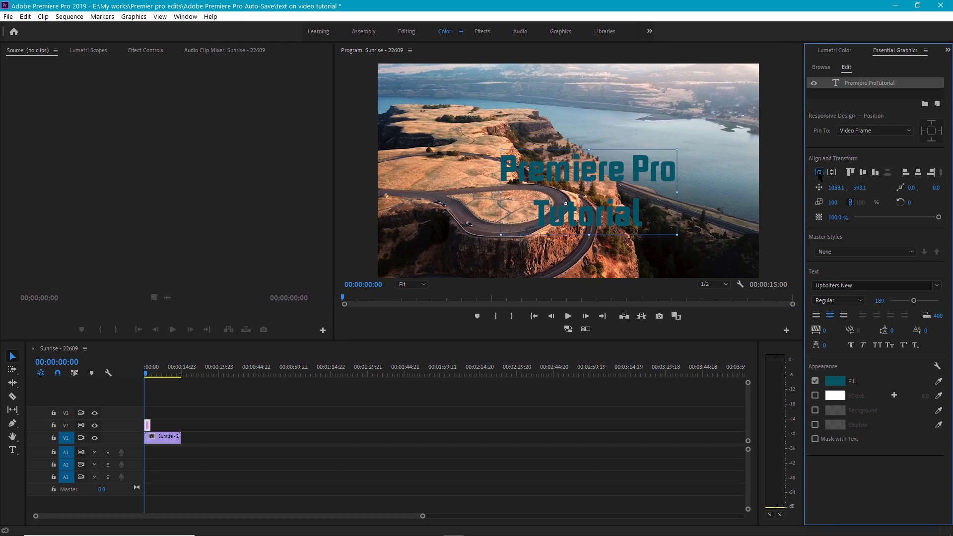
left_click(819, 173)
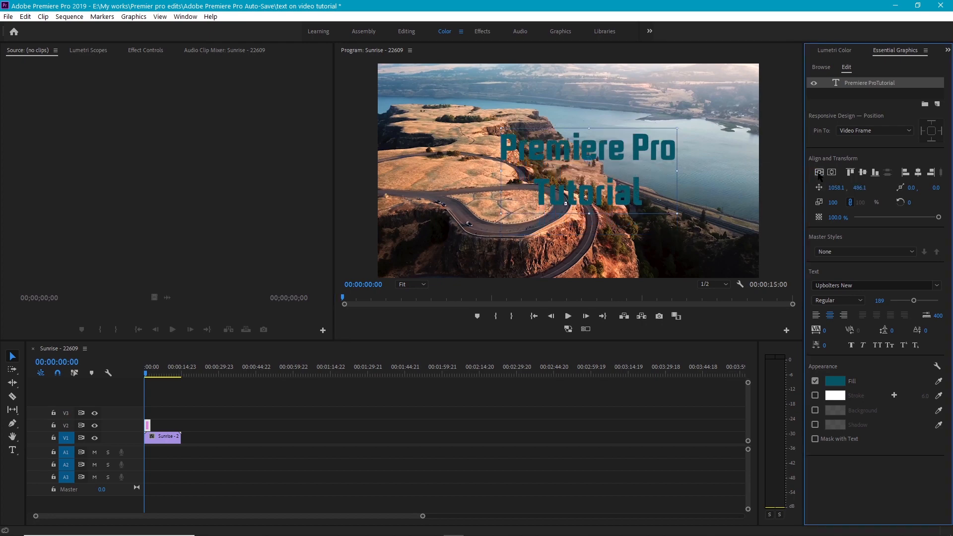
left_click(831, 172)
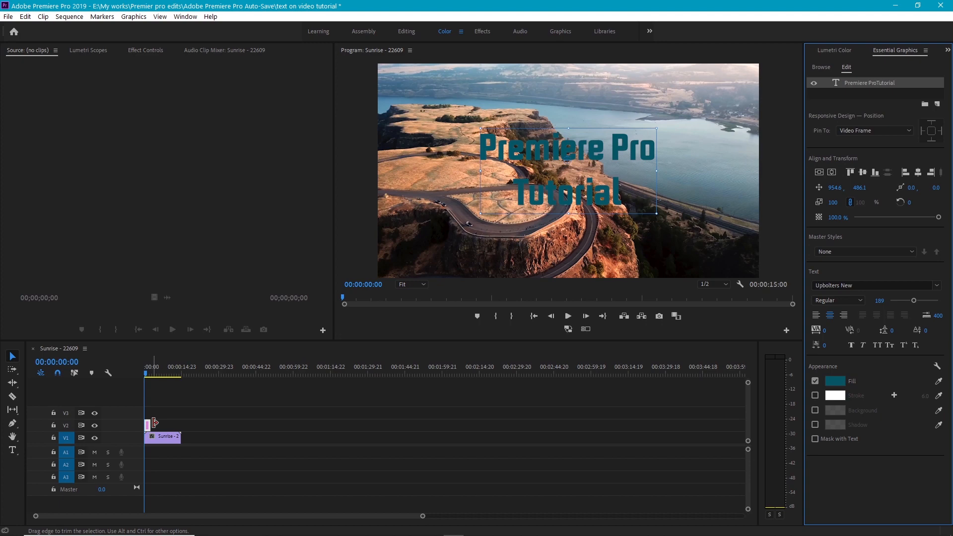
left_click_drag(155, 422, 180, 420)
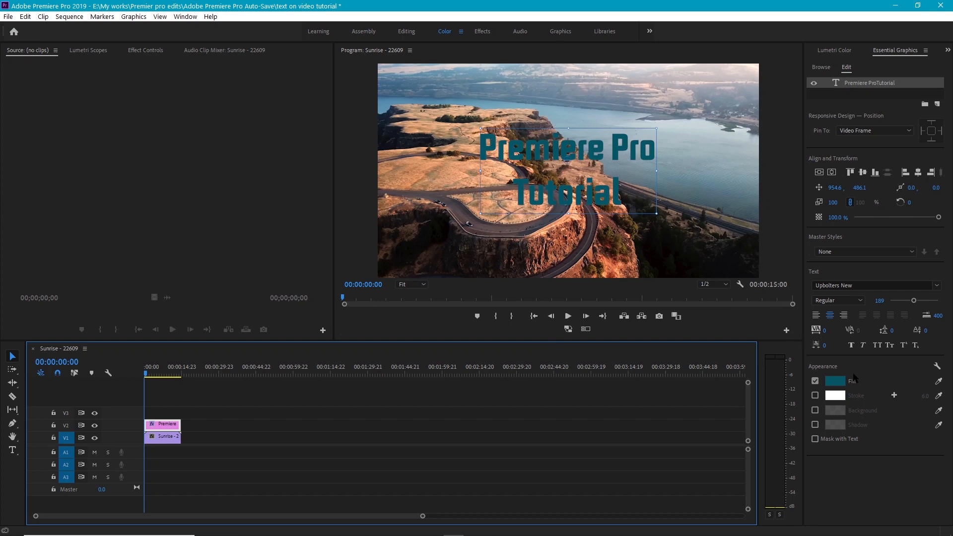
Give the title a white stroke with width 5.0 and play back a few seconds of the sequence.
left_click(815, 396)
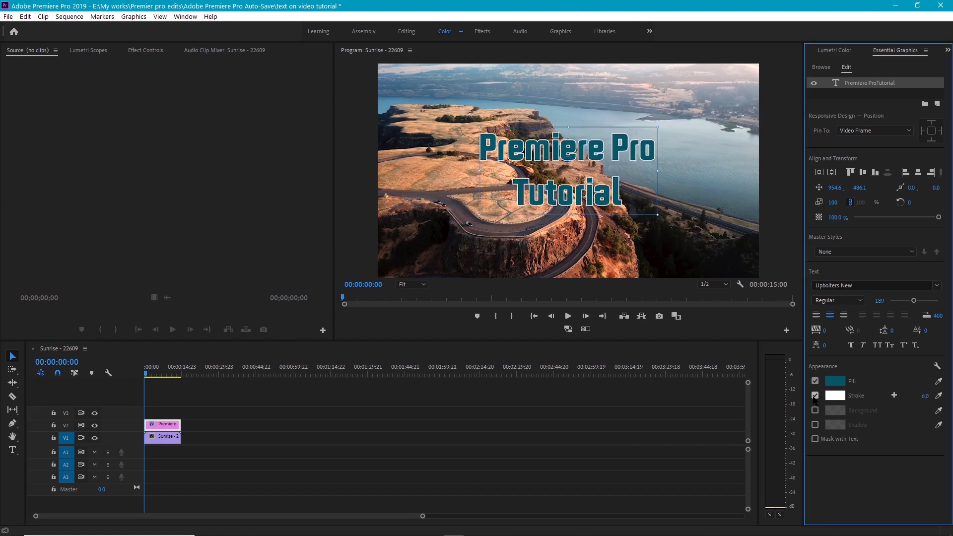
left_click(833, 397)
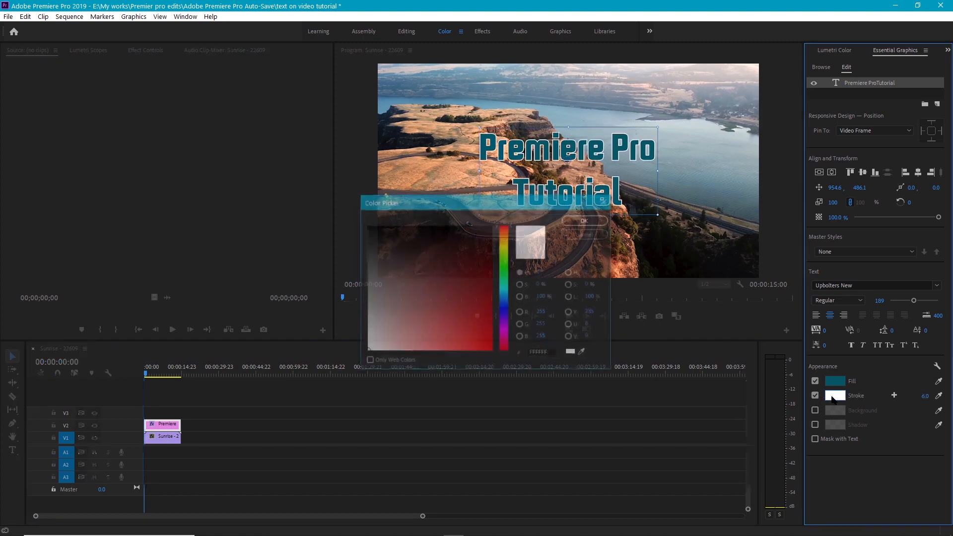
left_click(584, 221)
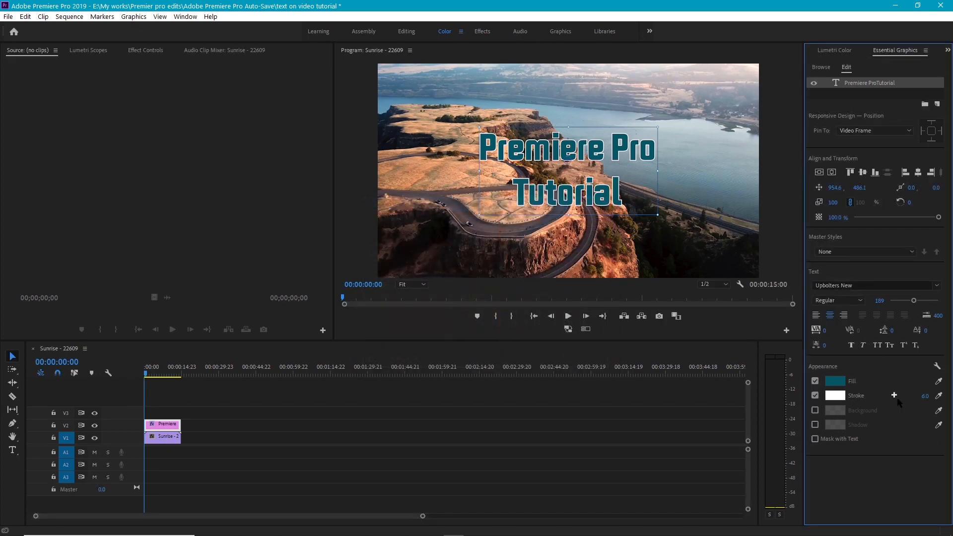
left_click_drag(926, 397, 925, 398)
key("space")
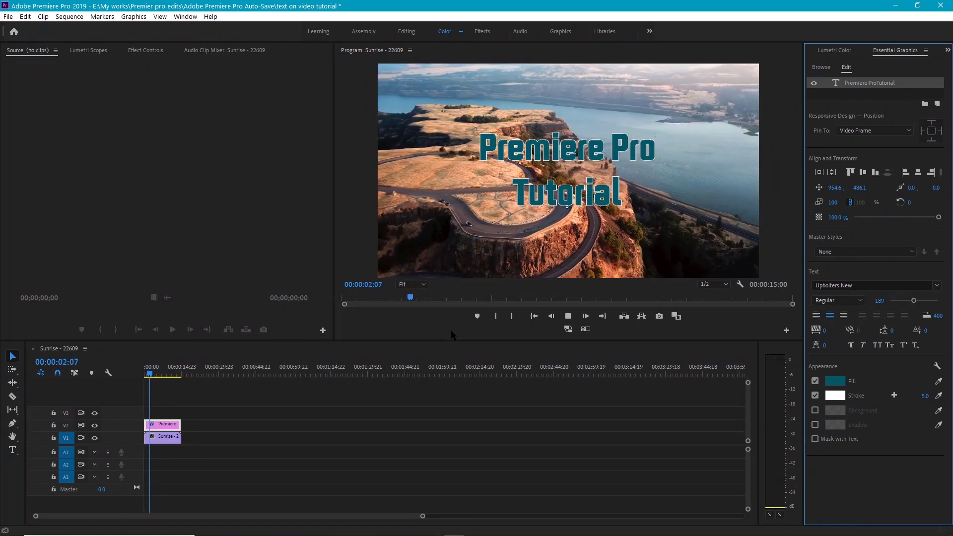
key("space")
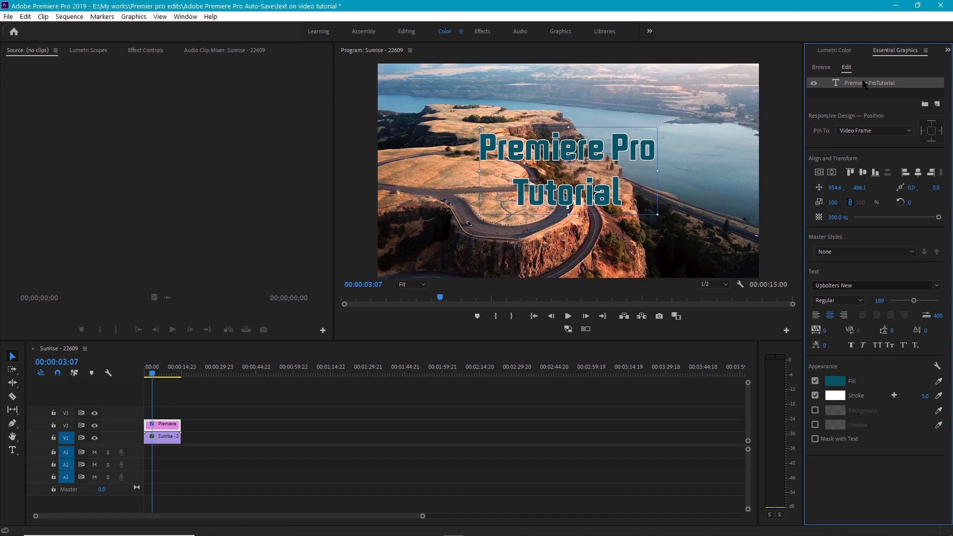
Find the Gaussian Blur video effect and apply it to the Sunrise clip on V1.
left_click(948, 50)
left_click(890, 70)
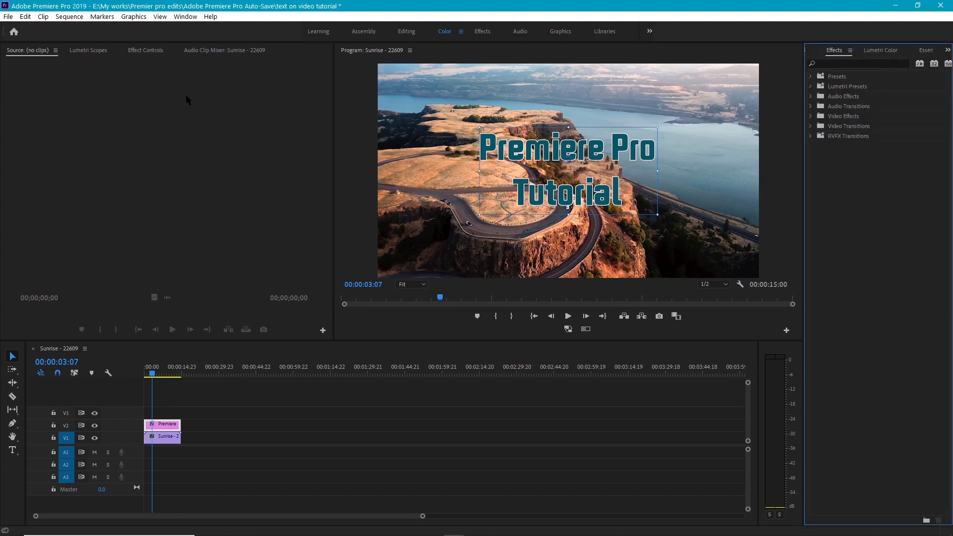
left_click(194, 19)
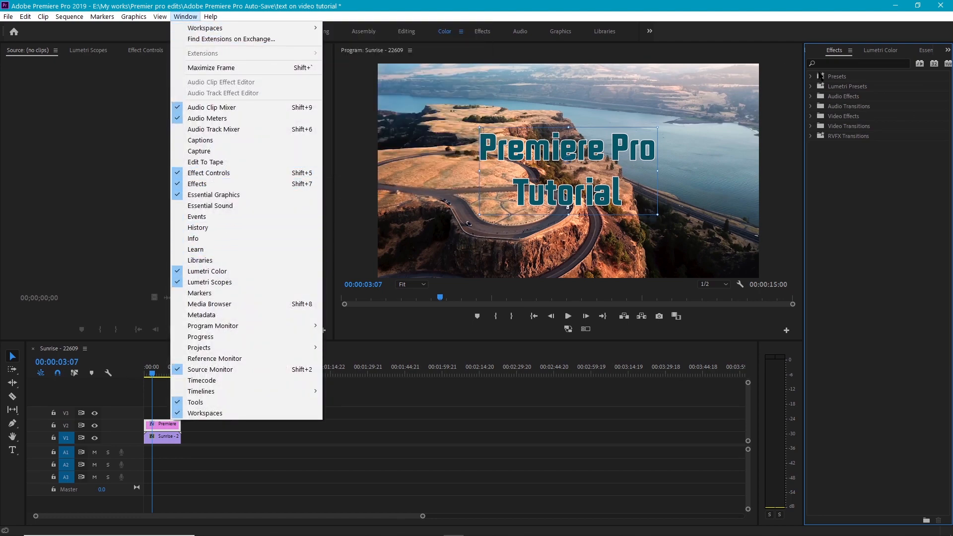
left_click(831, 61)
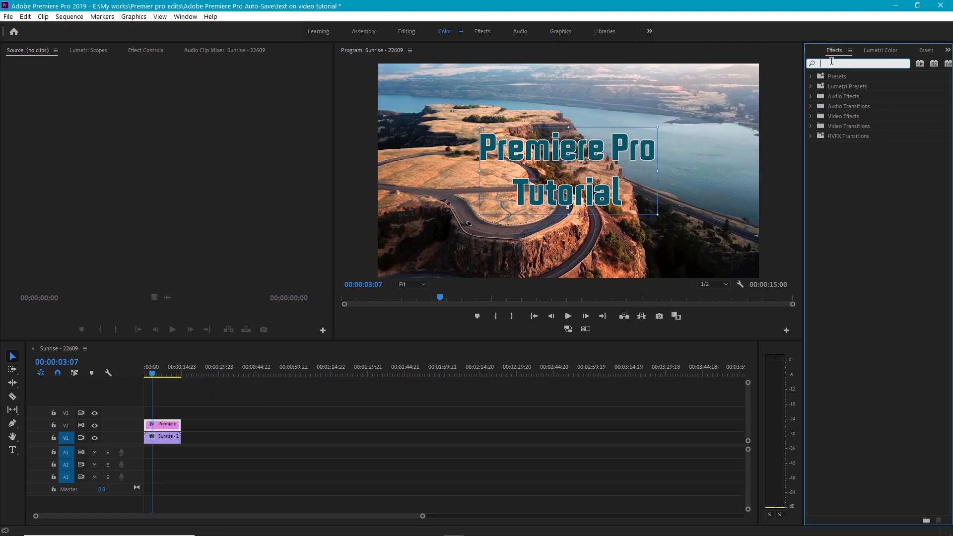
type("gauss")
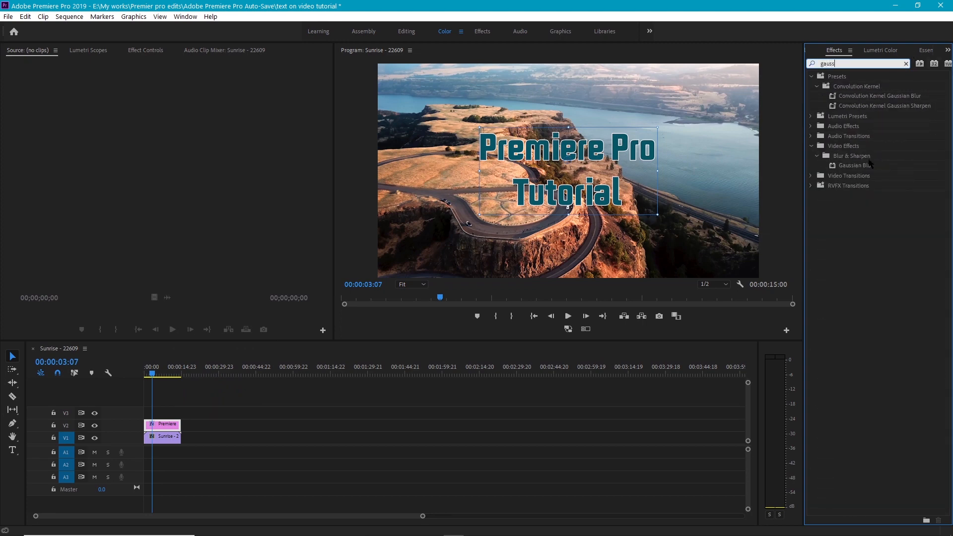
left_click_drag(866, 166, 169, 440)
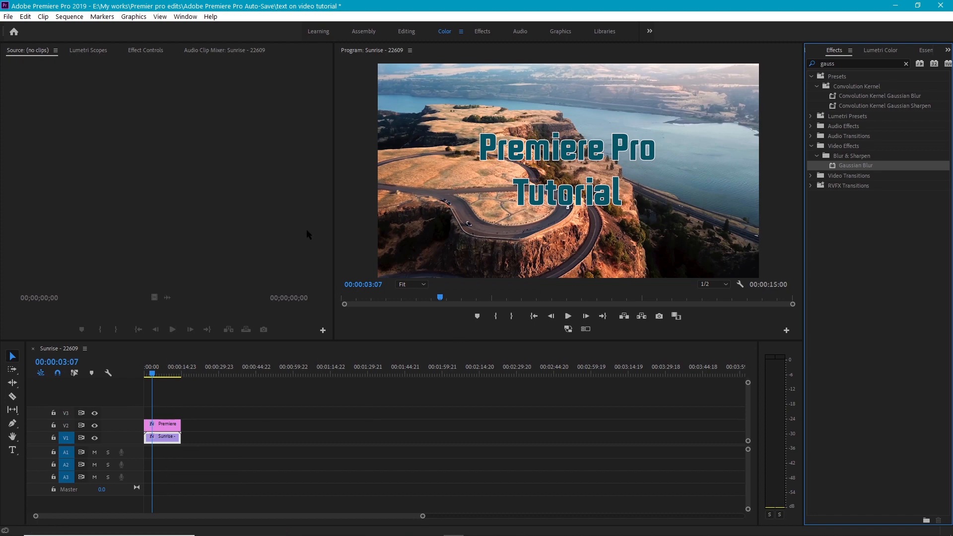
Set the Sunrise clip's Gaussian Blur Blurriness to 26.0 and play back the first few seconds of the sequence.
left_click(145, 50)
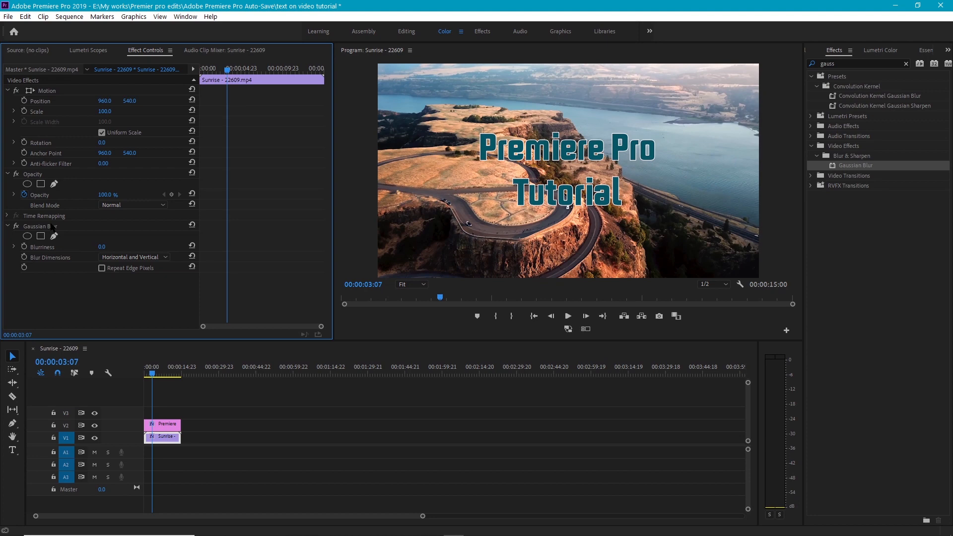
left_click_drag(102, 247, 112, 246)
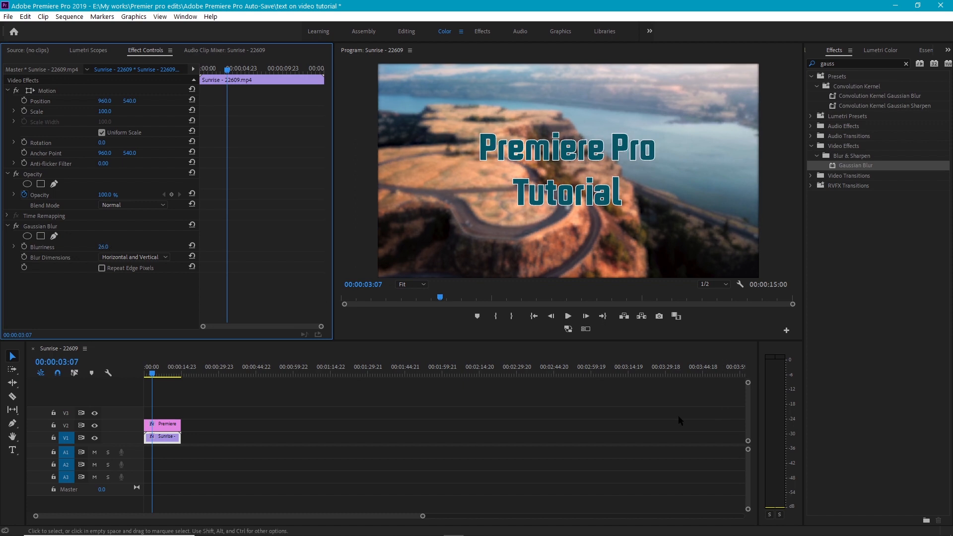
left_click_drag(161, 372, 143, 373)
key("space")
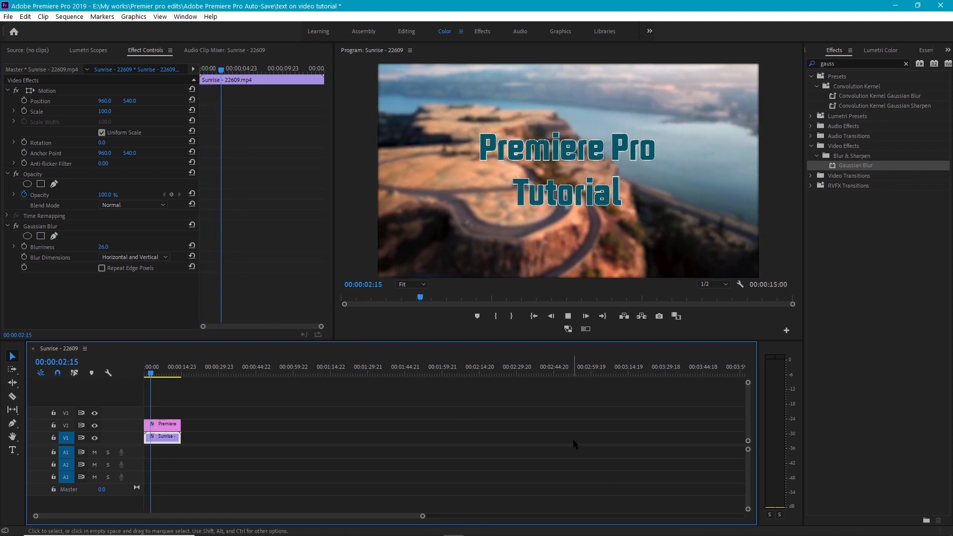
key("space")
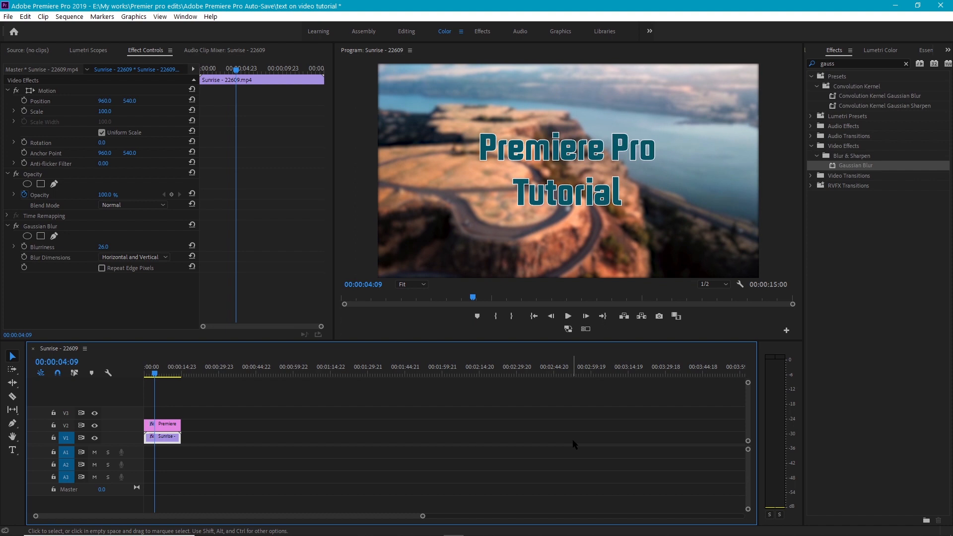
Apply the default video transition to both ends of the title clip on V2 and play the sequence from the start.
left_click(161, 428)
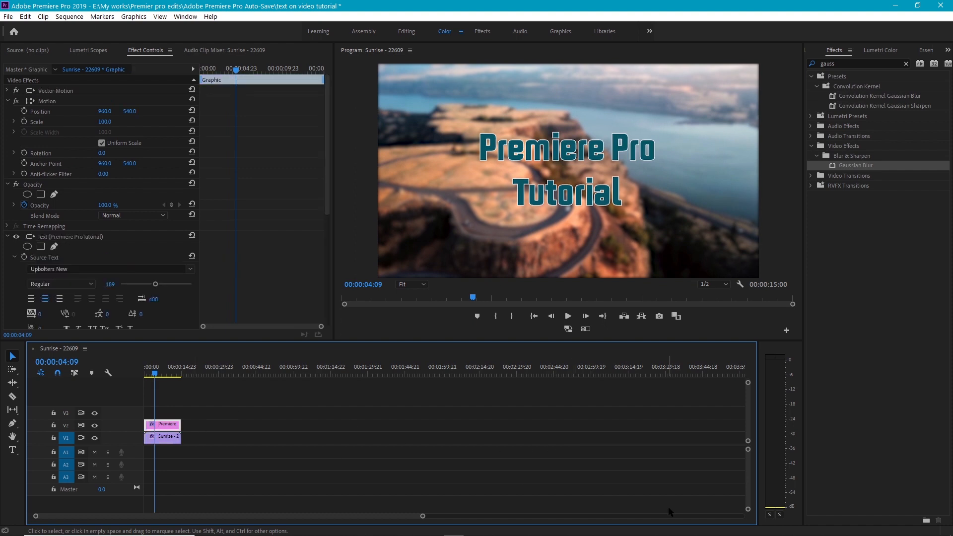
key("shift+d")
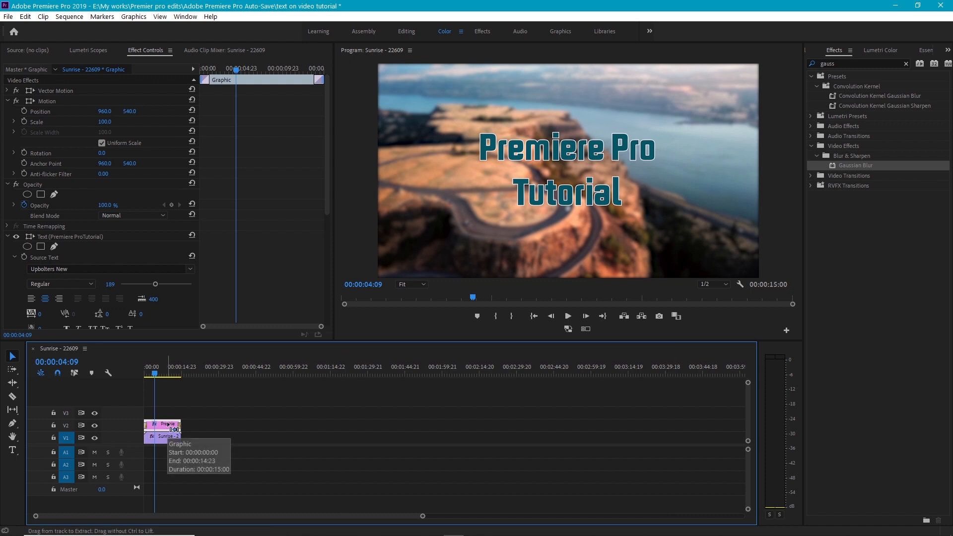
key("ctrl+z")
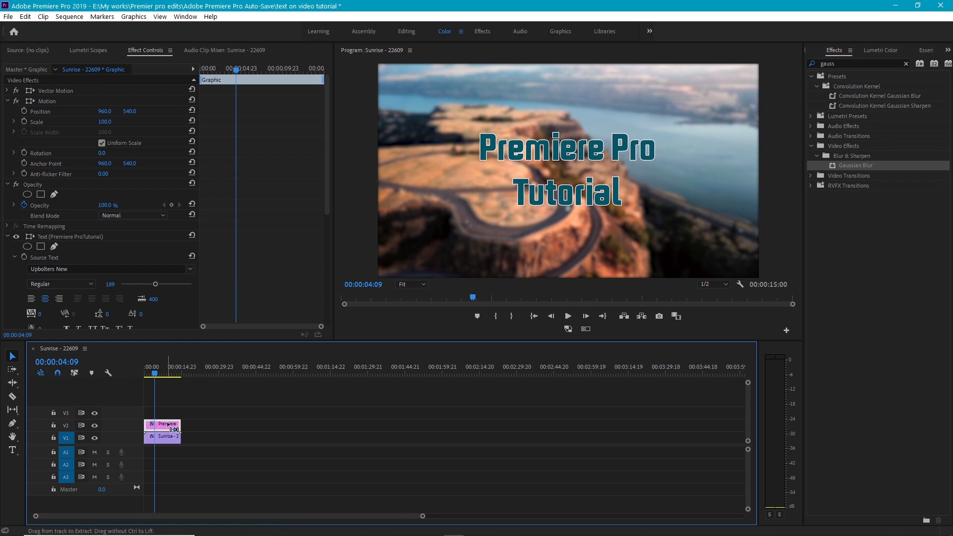
key("ctrl+d")
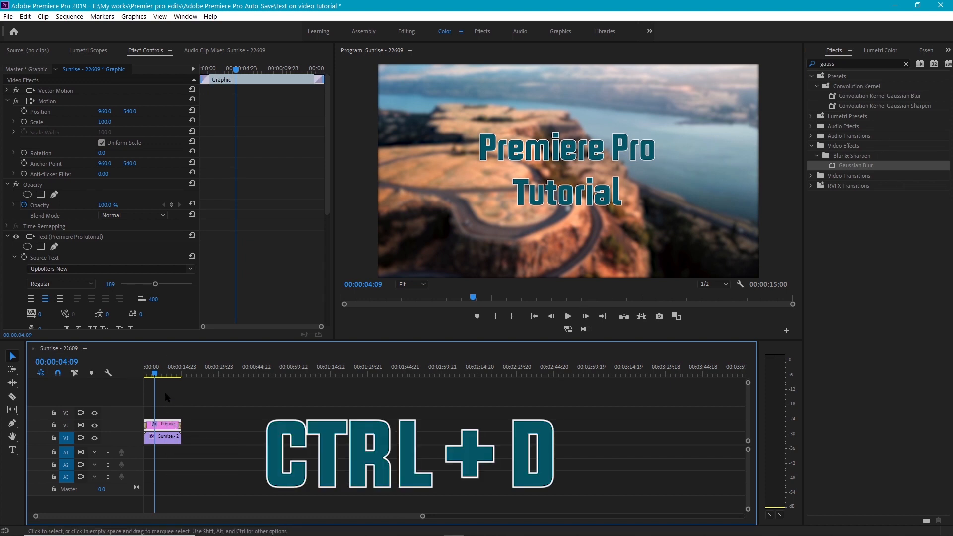
left_click_drag(155, 373, 132, 382)
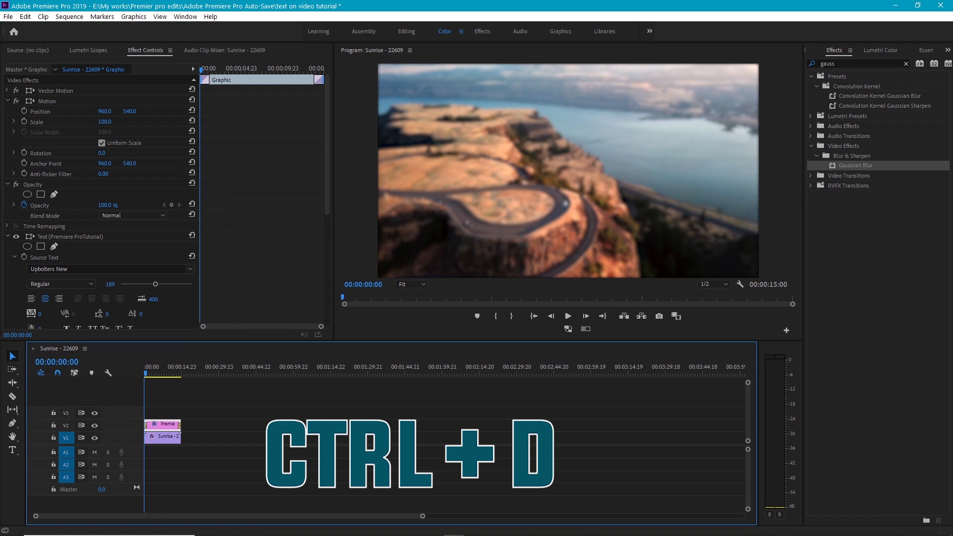
key("space")
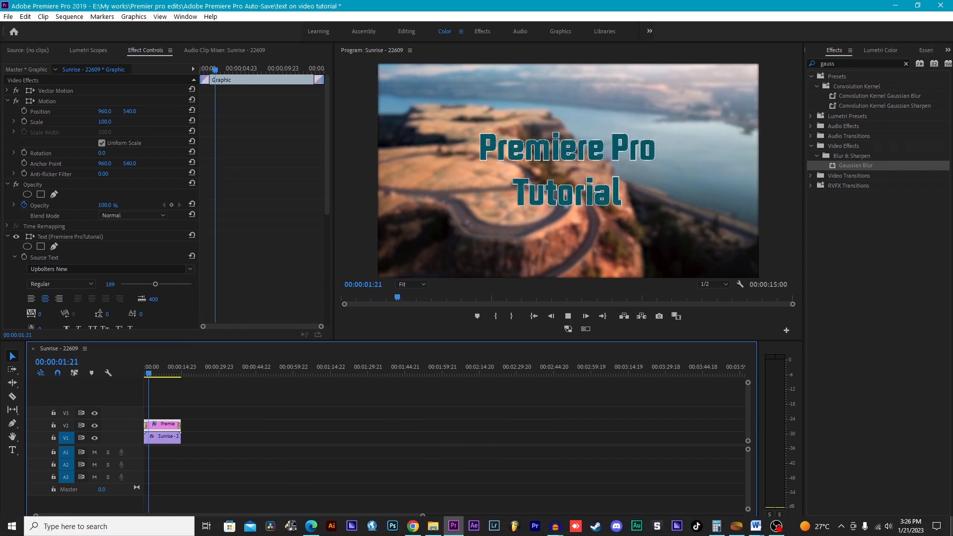